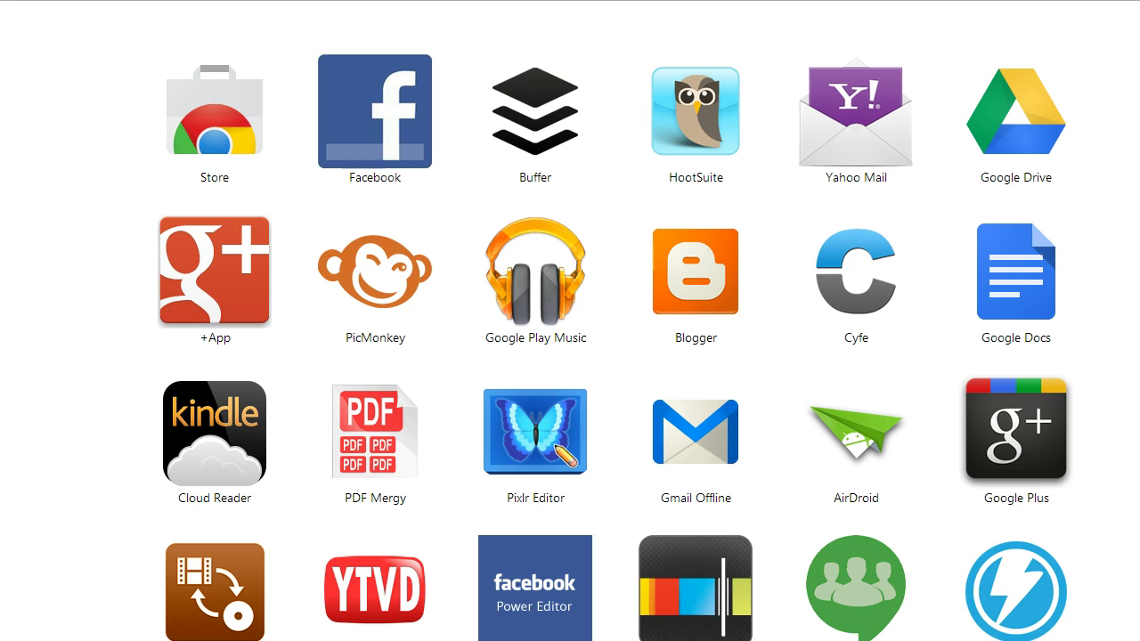
Leave the Apps grid and return to the New Tab page with the most-visited thumbnails
{"action": "left_click", "coordinate": [285, 12]}
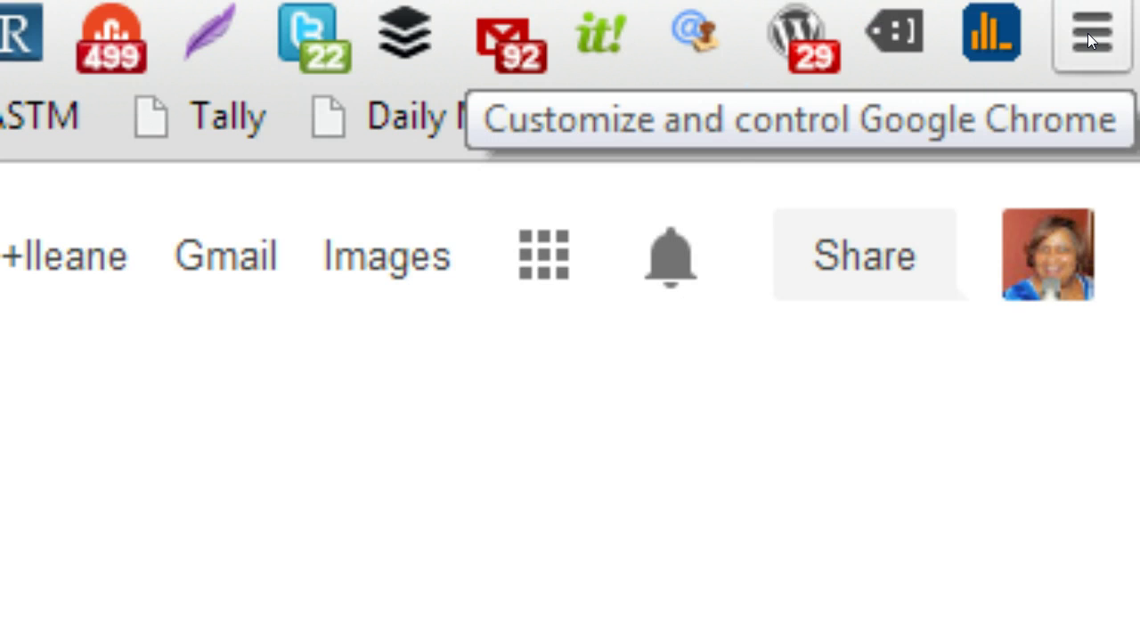
Open About Google Chrome to confirm version 30.0.1599.69 is up to date
{"action": "left_click", "coordinate": [1119, 33]}
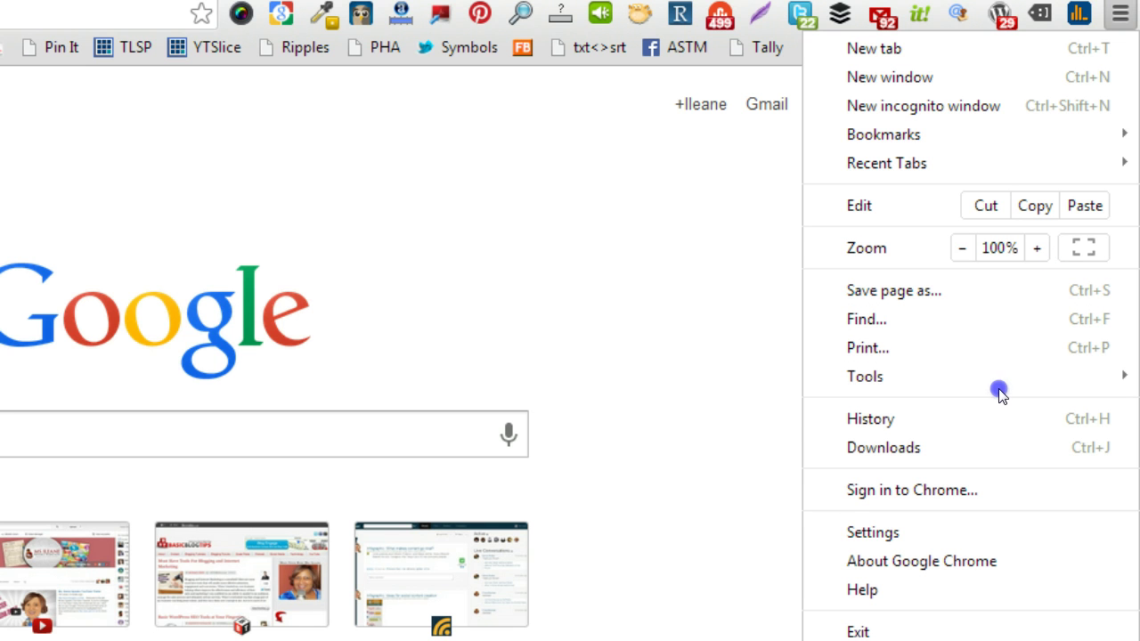
{"action": "left_click", "coordinate": [961, 562]}
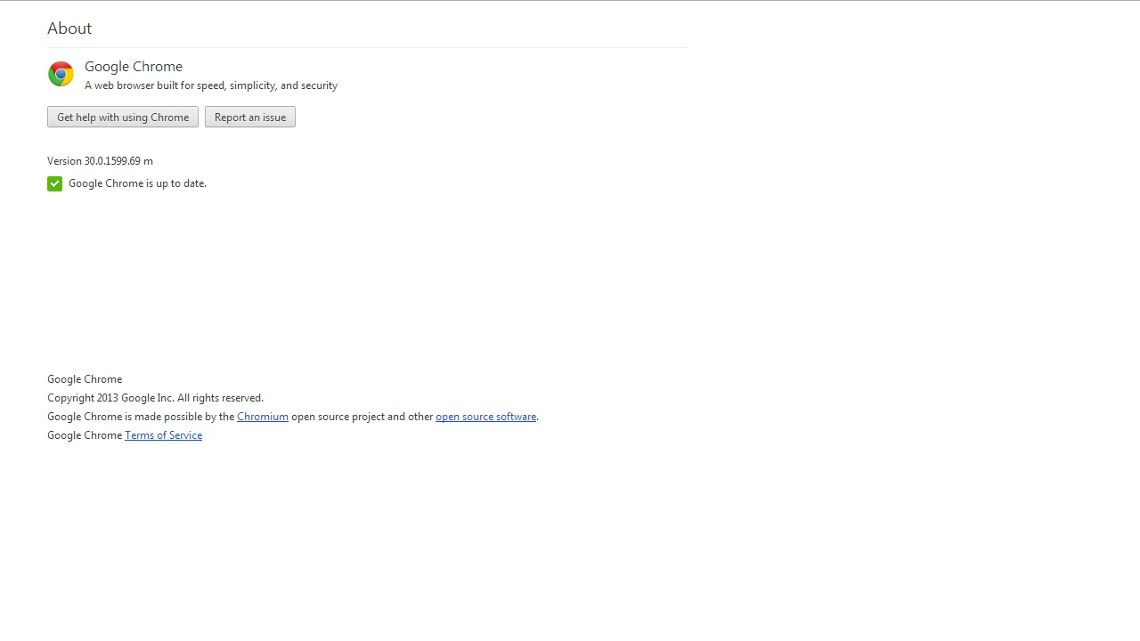
Open a fresh new tab with Ctrl+T and go to the Apps page
{"action": "key", "text": "ctrl+t"}
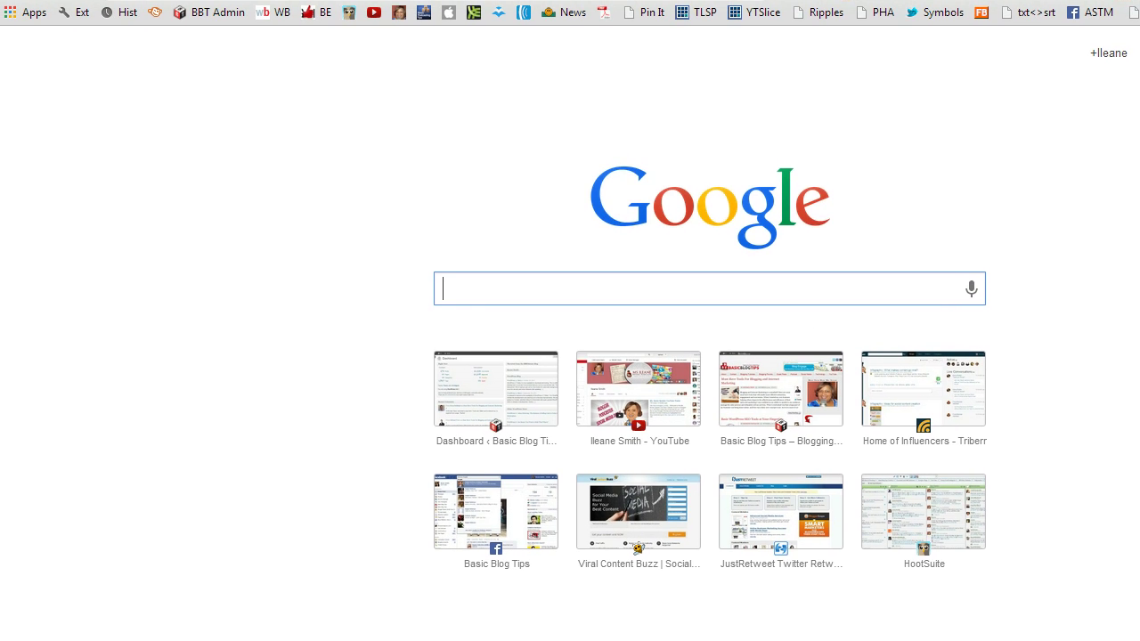
{"action": "left_click", "coordinate": [15, 15]}
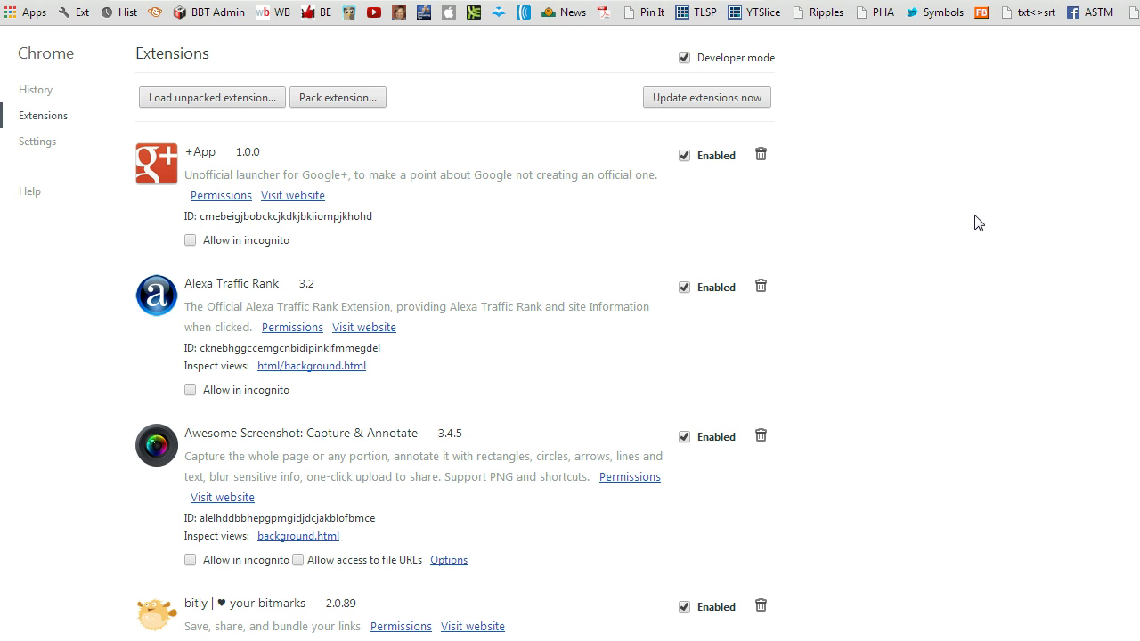
Scroll the Extensions list down to the HootSuite Hootlet and Klout entries
{"action": "scroll", "coordinate": [976, 225], "scroll_direction": "down", "scroll_amount": 4}
{"action": "scroll", "coordinate": [978, 227], "scroll_direction": "down", "scroll_amount": 5}
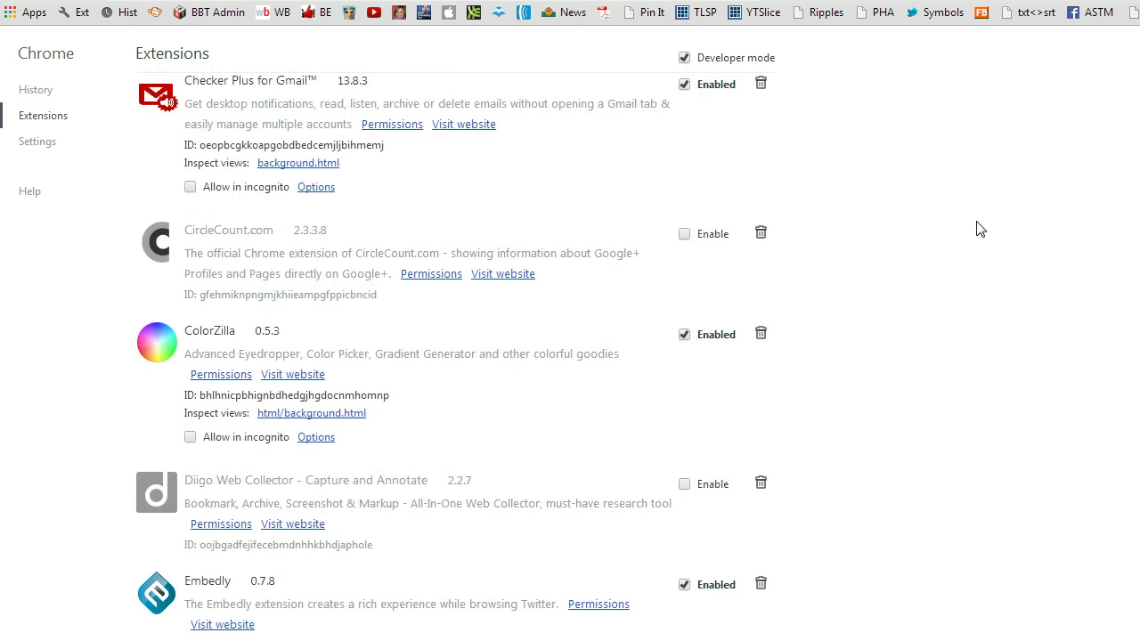
{"action": "scroll", "coordinate": [976, 229], "scroll_direction": "down", "scroll_amount": 7}
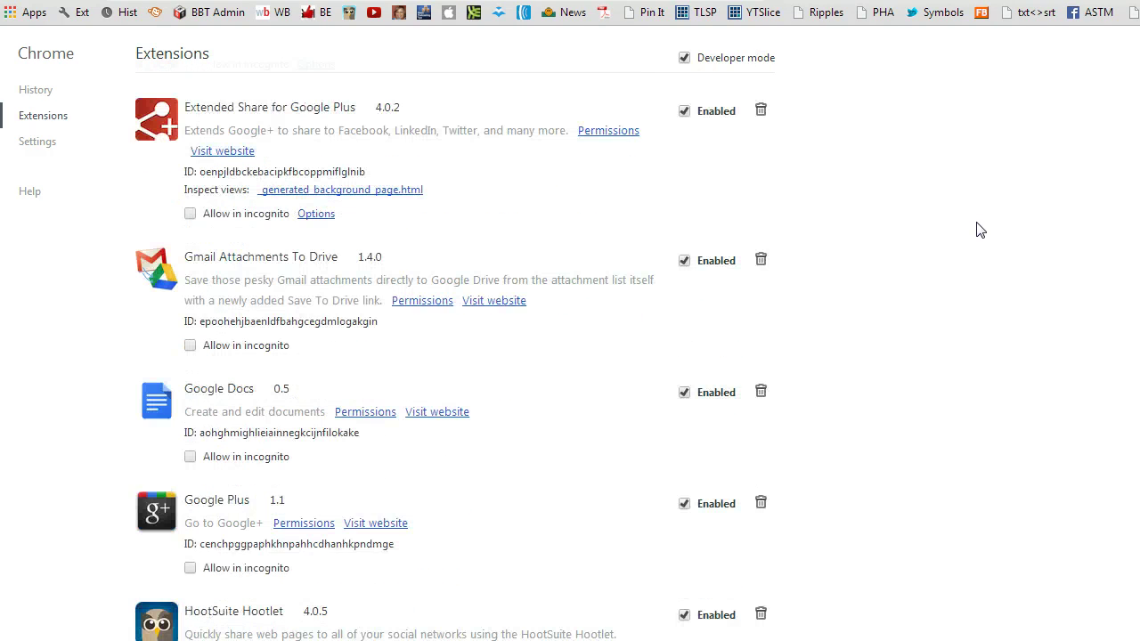
{"action": "scroll", "coordinate": [979, 230], "scroll_direction": "down", "scroll_amount": 3}
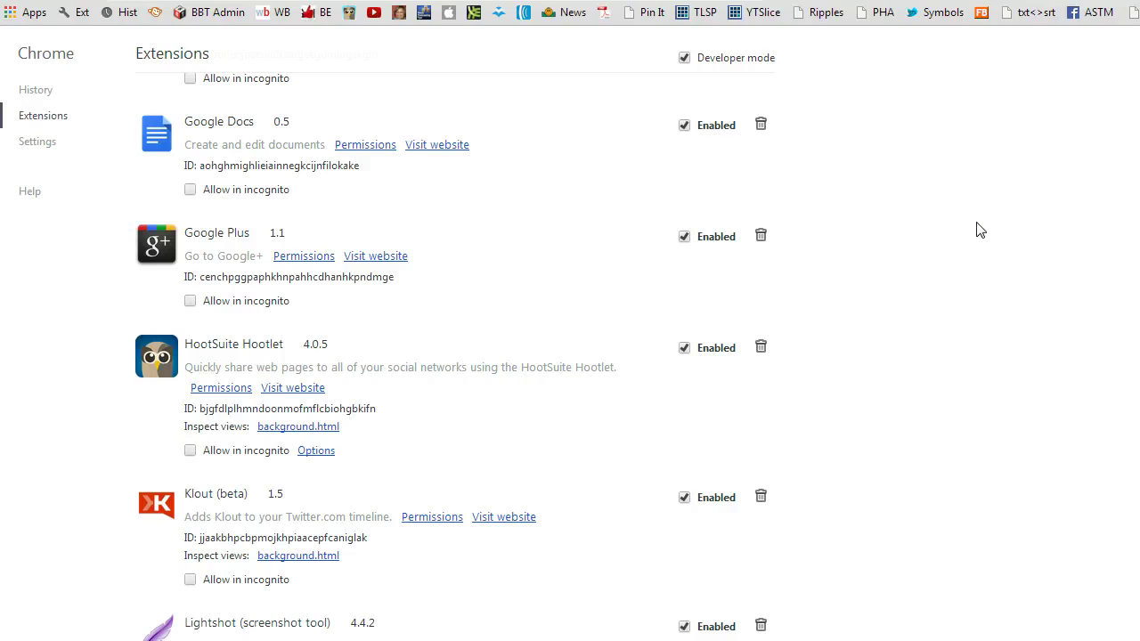
{"action": "scroll", "coordinate": [979, 230], "scroll_direction": "down", "scroll_amount": 2}
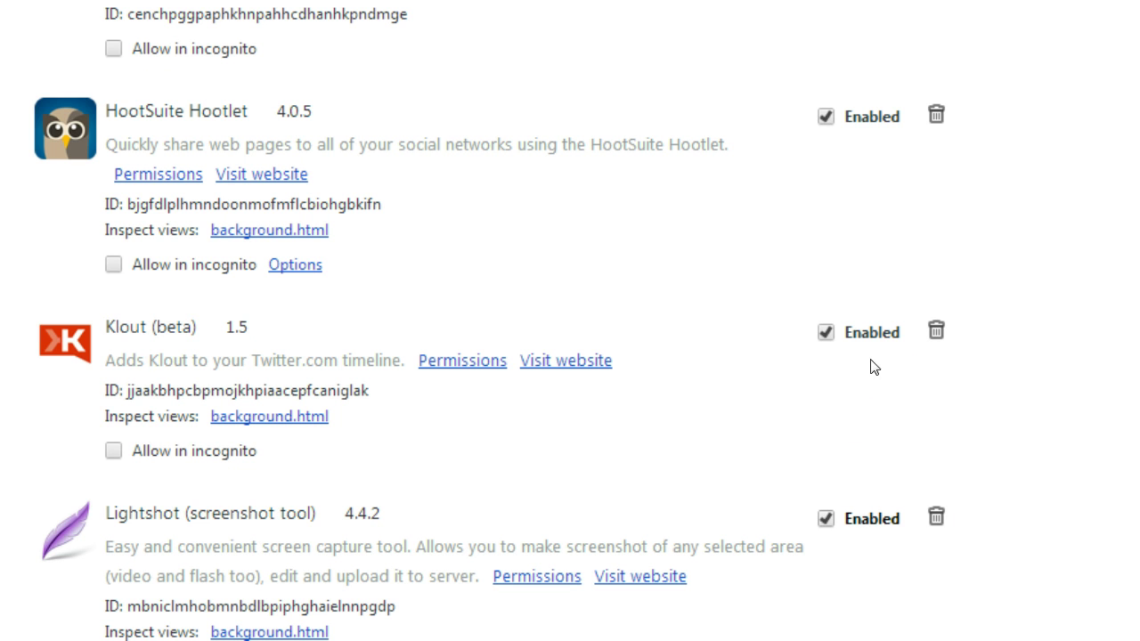
Toggle Klout off and back on, then open HootSuite Hootlet's Options
{"action": "left_click", "coordinate": [825, 332]}
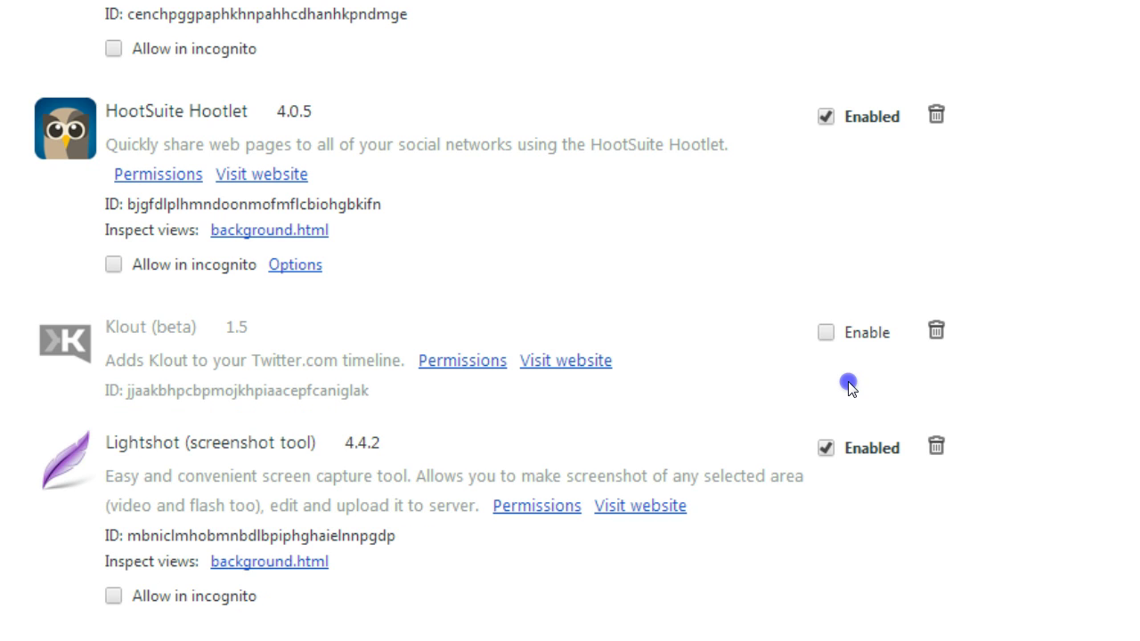
{"action": "left_click", "coordinate": [825, 333]}
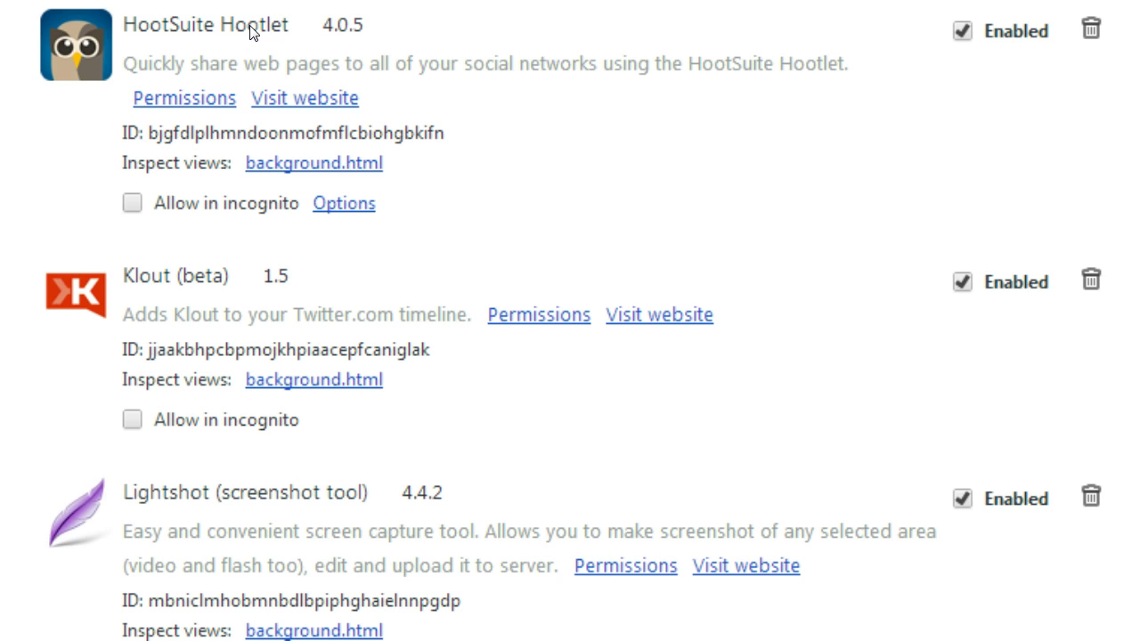
{"action": "left_click", "coordinate": [337, 204]}
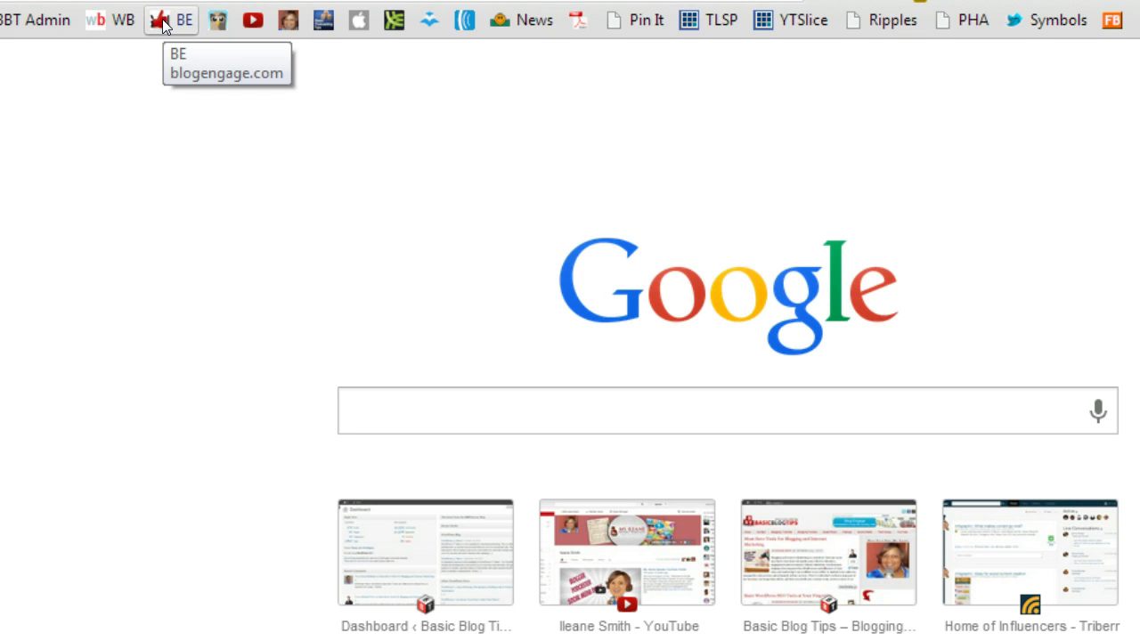
Open the BE (blogengage.com) bookmark from the bookmarks bar
{"action": "left_click", "coordinate": [162, 25]}
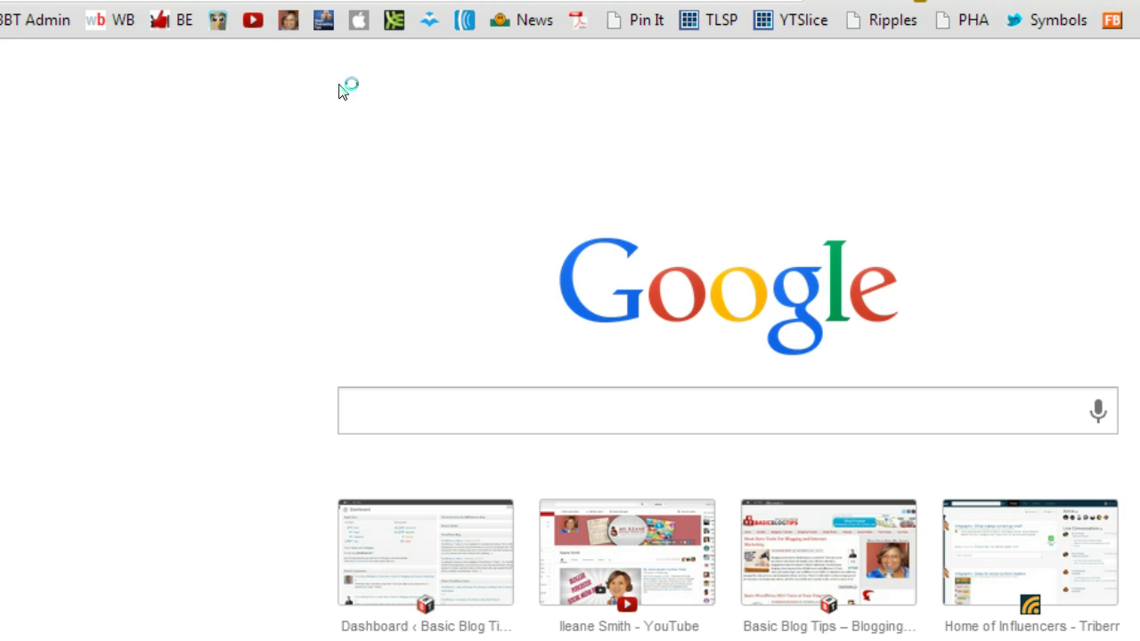
Erase the BE bookmark's name in its edit dialog and save it icon-only
{"action": "right_click", "coordinate": [178, 26]}
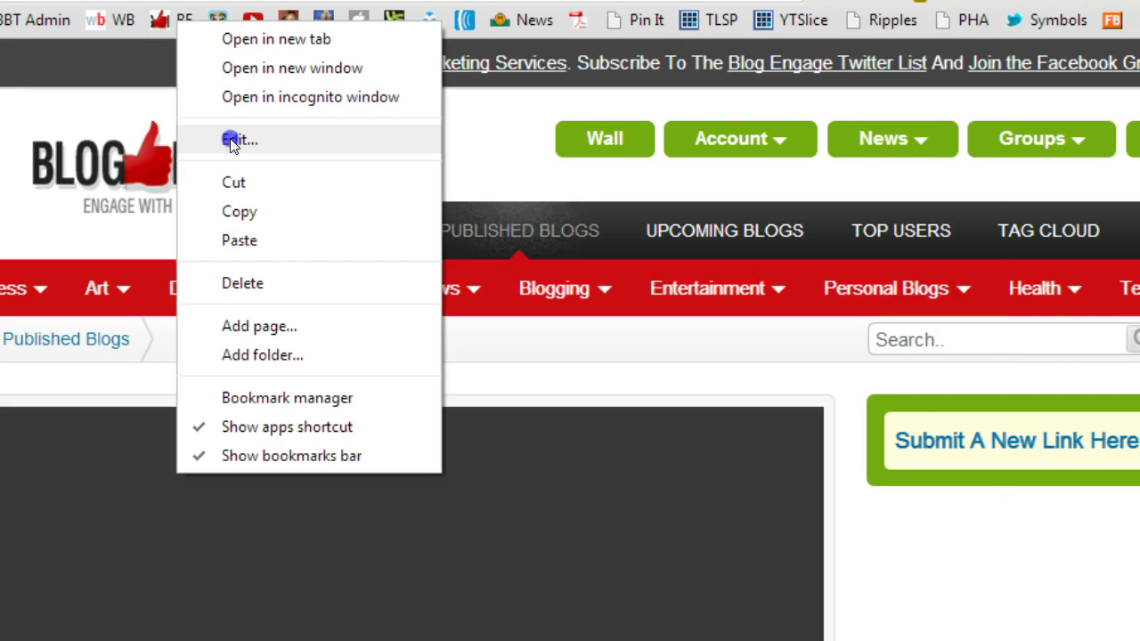
{"action": "left_click", "coordinate": [233, 139]}
{"action": "left_click", "coordinate": [614, 122]}
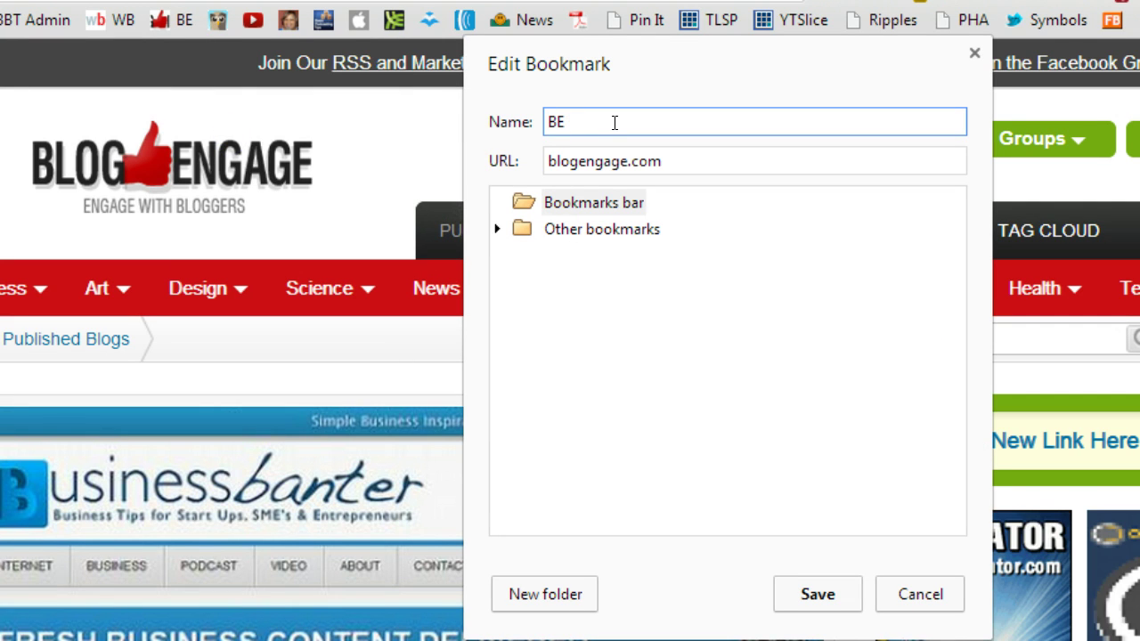
{"action": "key", "text": "BackSpace"}
{"action": "key", "text": "BackSpace"}
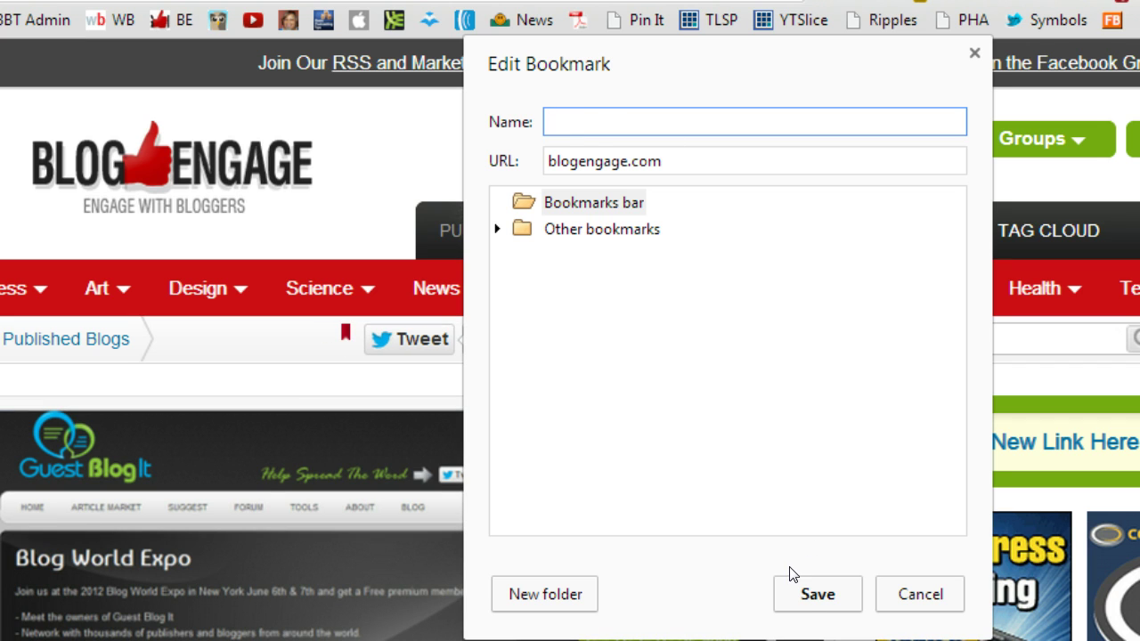
{"action": "left_click", "coordinate": [807, 601]}
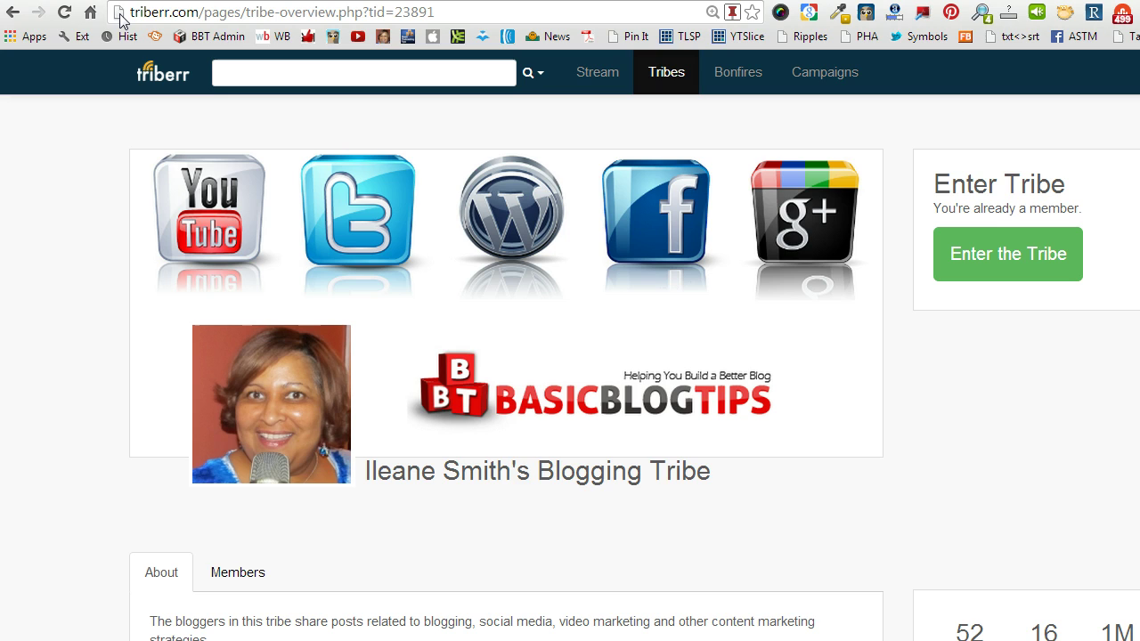
Bookmark the Triberr tribe page on the bar and delete its name so only the icon remains
{"action": "left_click_drag", "start_coordinate": [119, 16], "coordinate": [151, 37]}
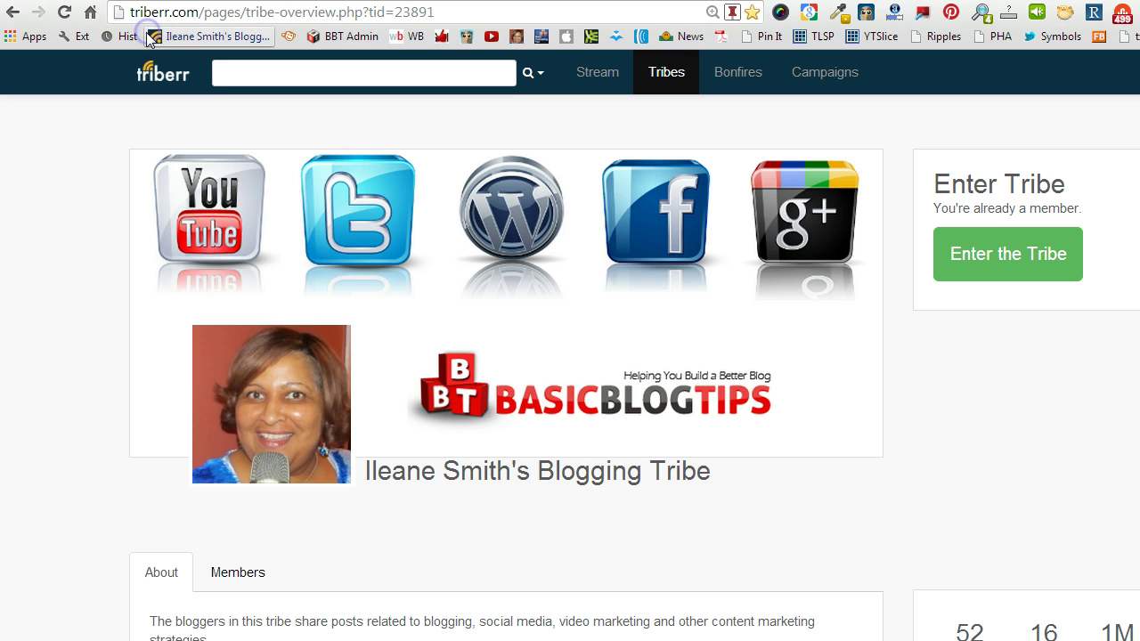
{"action": "right_click", "coordinate": [219, 42]}
{"action": "left_click", "coordinate": [254, 119]}
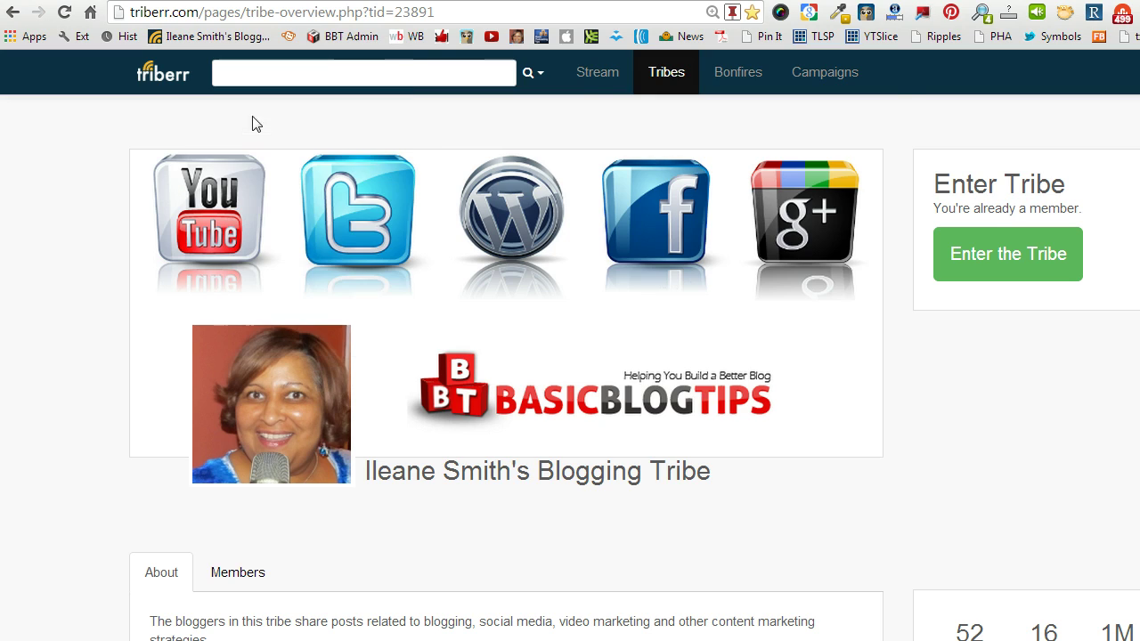
{"action": "left_click", "coordinate": [822, 110]}
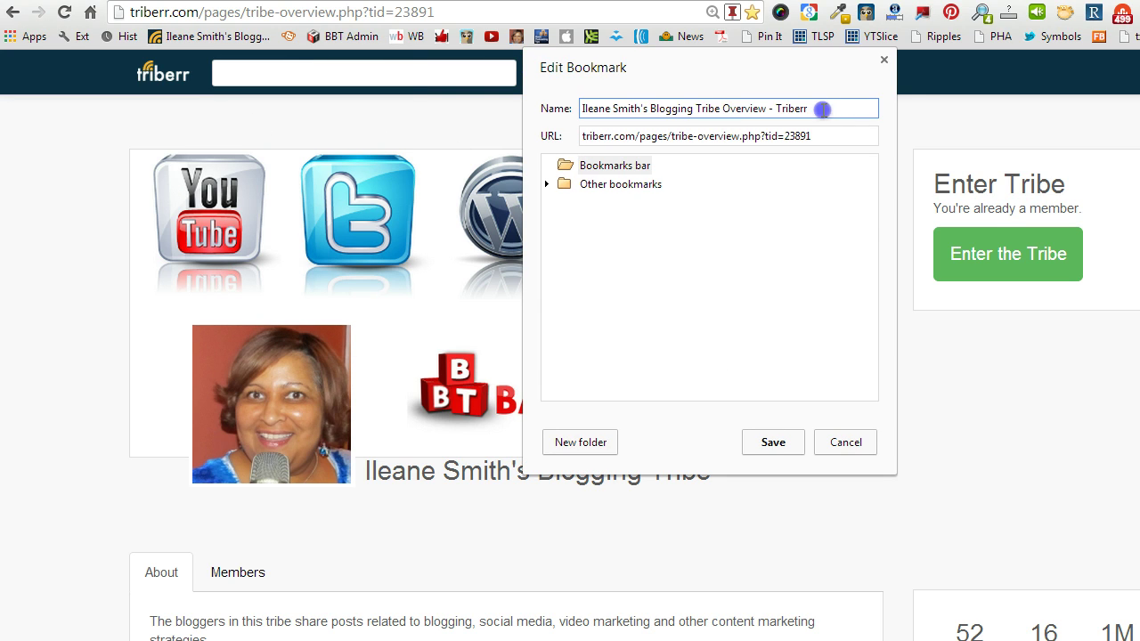
{"action": "left_click", "coordinate": [528, 109]}
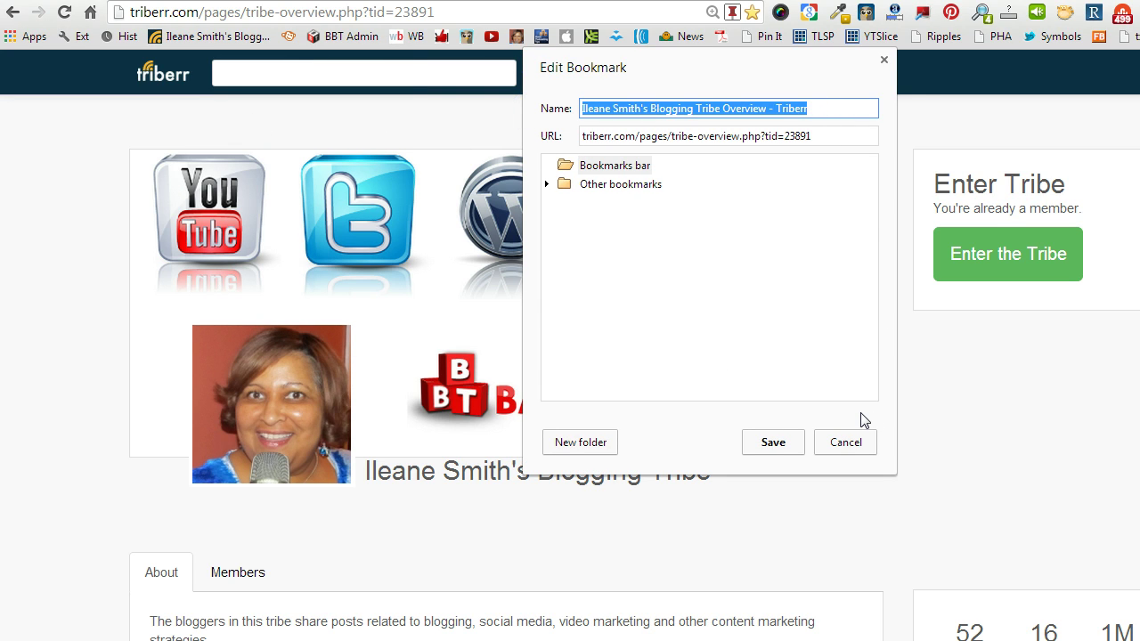
{"action": "key", "text": "BackSpace"}
{"action": "left_click", "coordinate": [766, 441]}
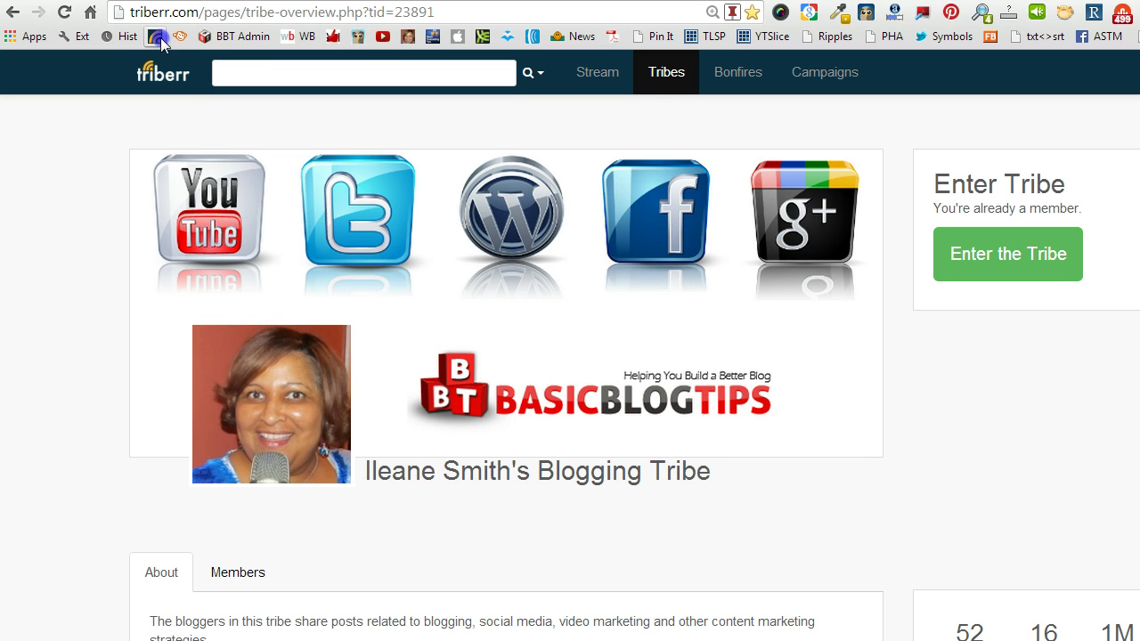
{"action": "left_click", "coordinate": [203, 40]}
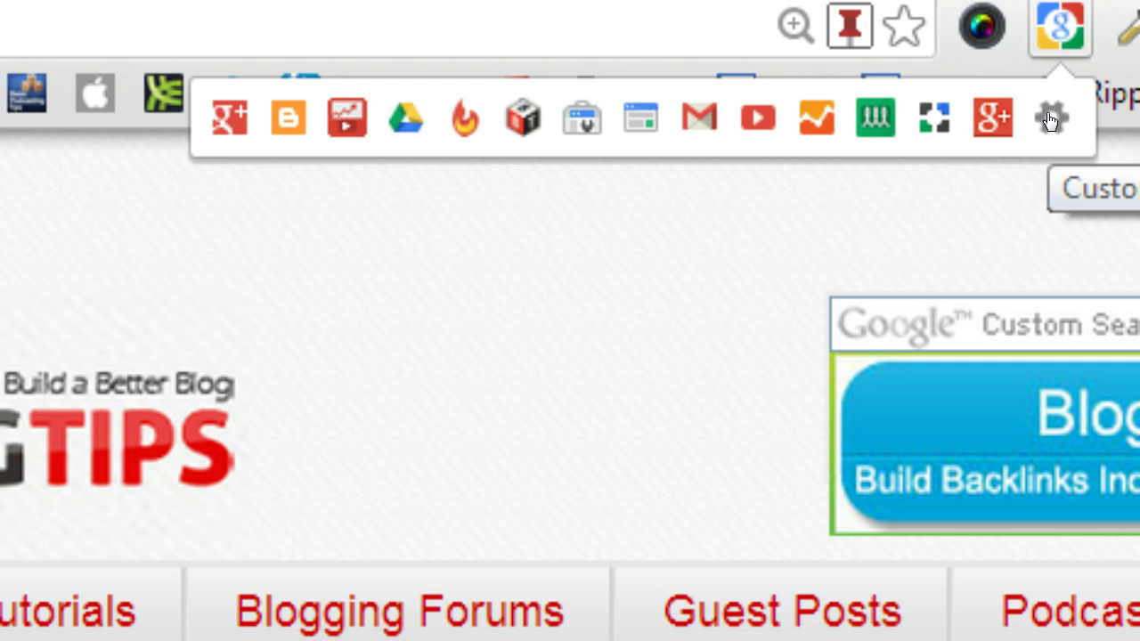
Open the Shortcuts for Google options page and scroll to Your chosen services
{"action": "left_click", "coordinate": [1047, 116]}
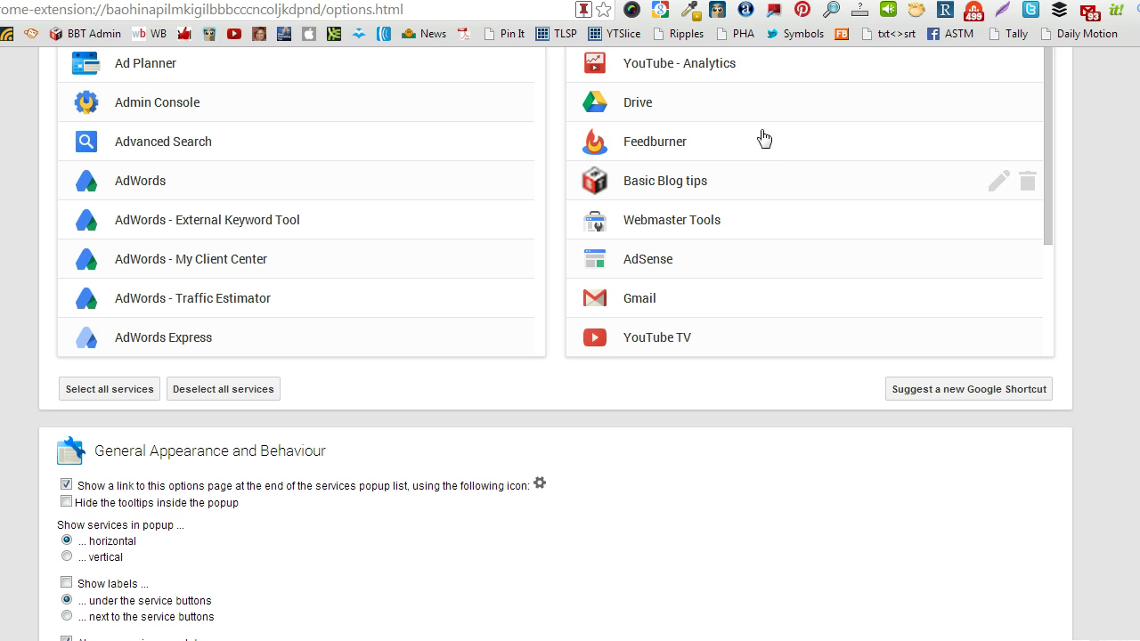
{"action": "scroll", "coordinate": [555, 357], "scroll_direction": "up", "scroll_amount": 3}
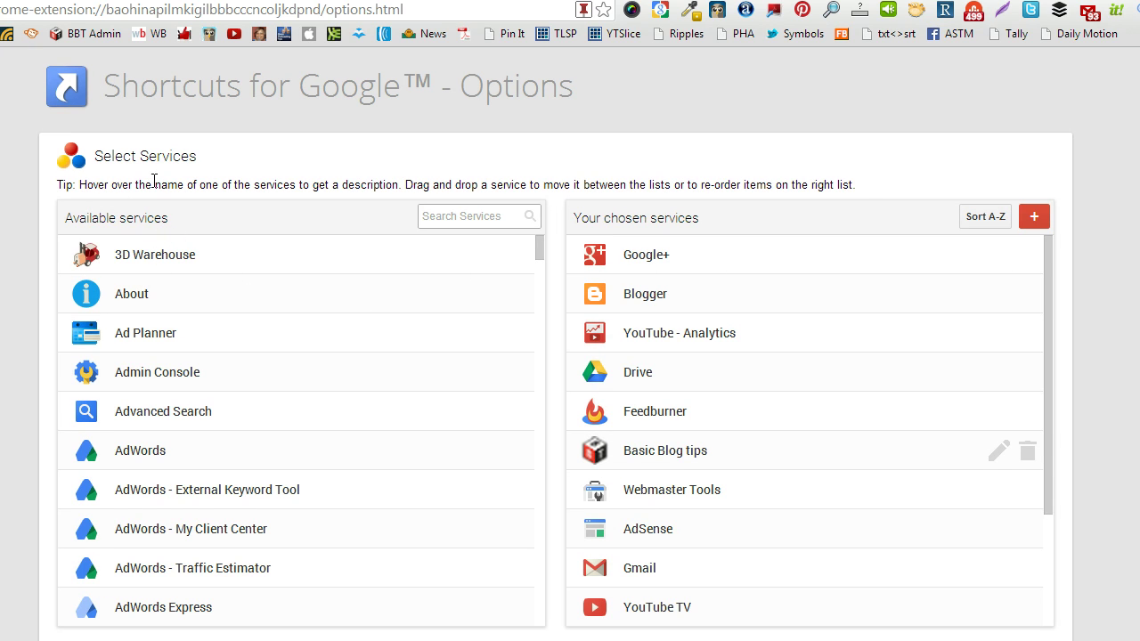
{"action": "scroll", "coordinate": [294, 326], "scroll_direction": "down", "scroll_amount": 15}
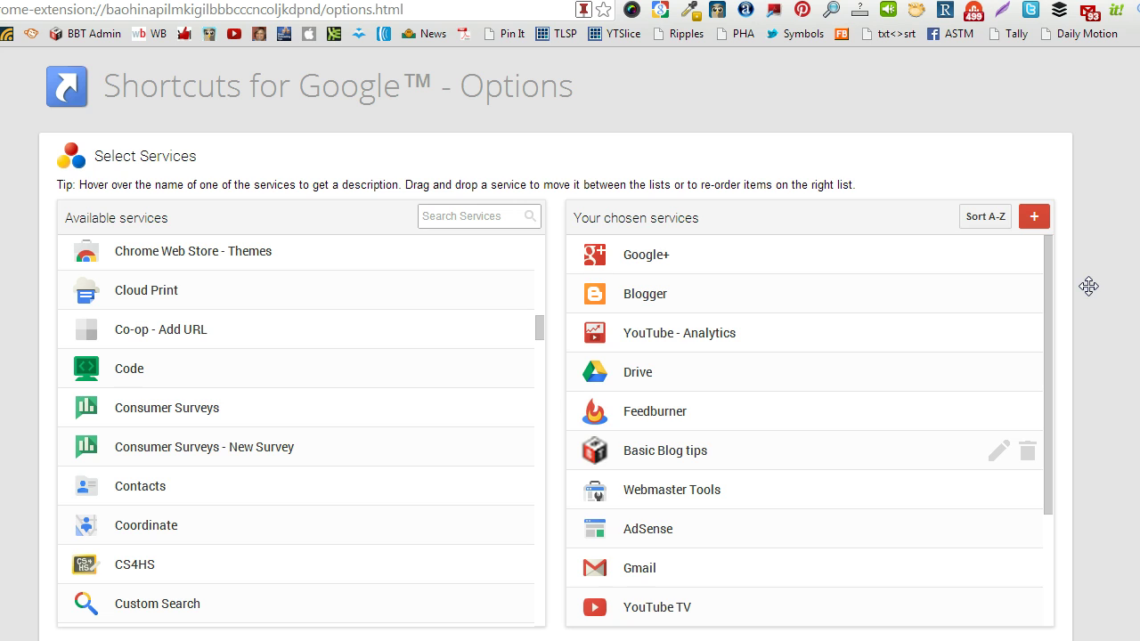
Add and save a Facebook custom shortcut pointing to facebook.com/BasicBlogTips
{"action": "left_click", "coordinate": [1034, 218]}
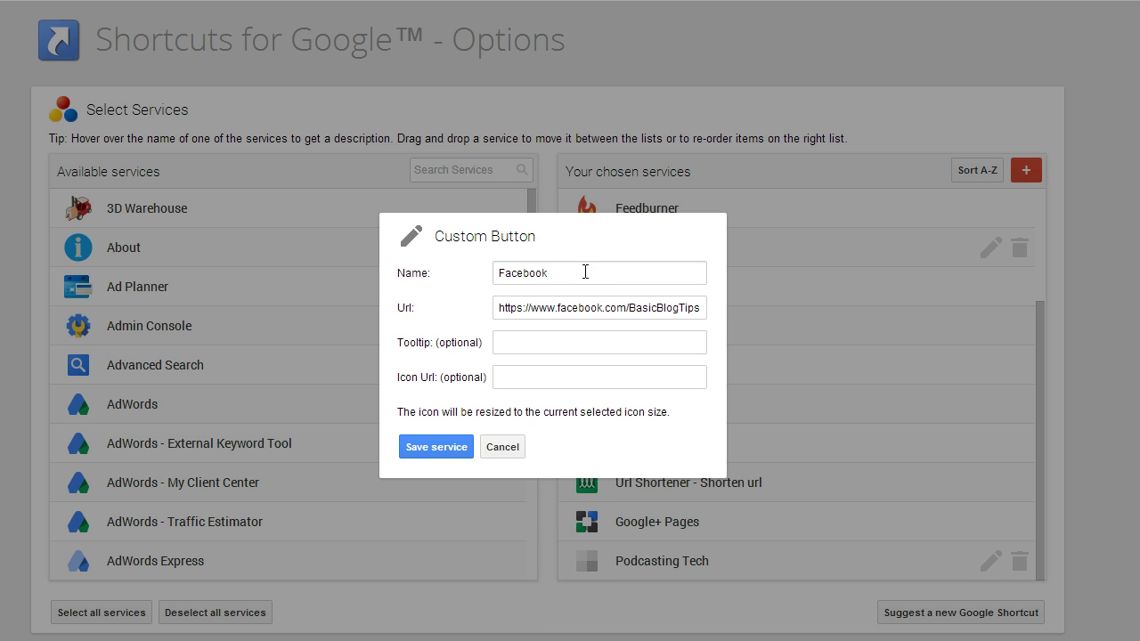
{"action": "left_click", "coordinate": [417, 462]}
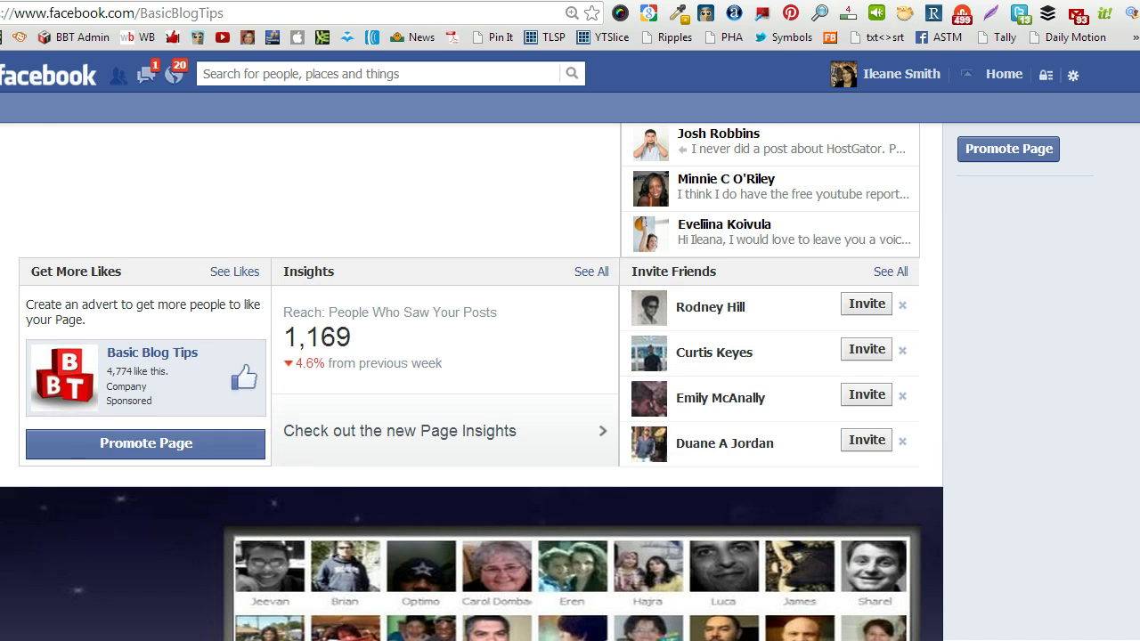
{"action": "scroll", "coordinate": [472, 382], "scroll_direction": "down", "scroll_amount": 4}
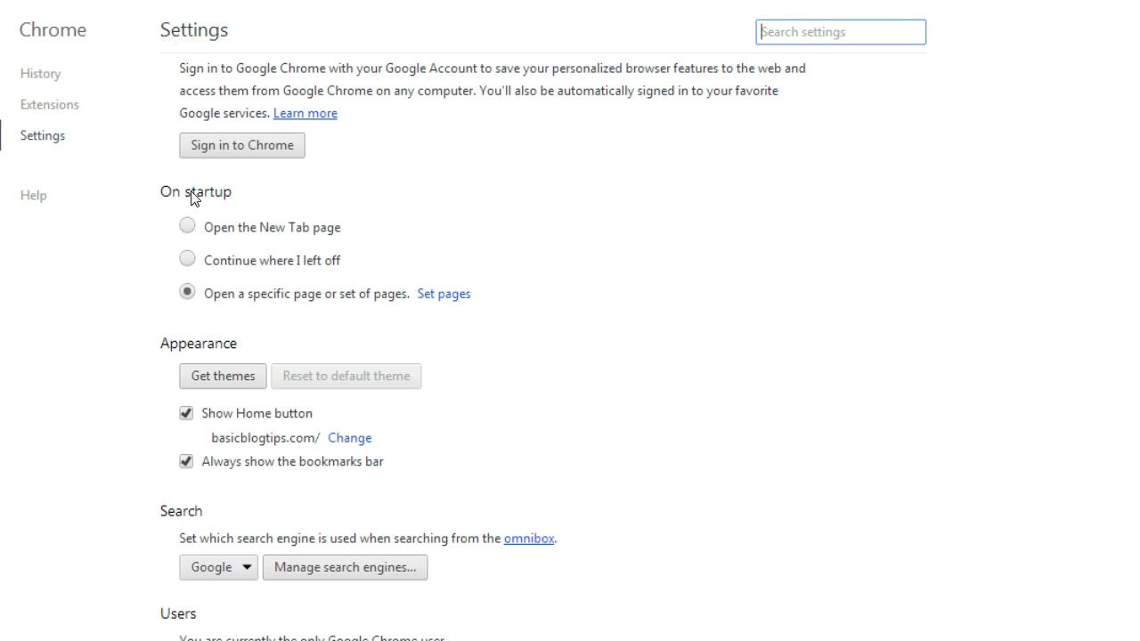
Open the list of startup pages from the On startup setting
{"action": "left_click", "coordinate": [438, 295]}
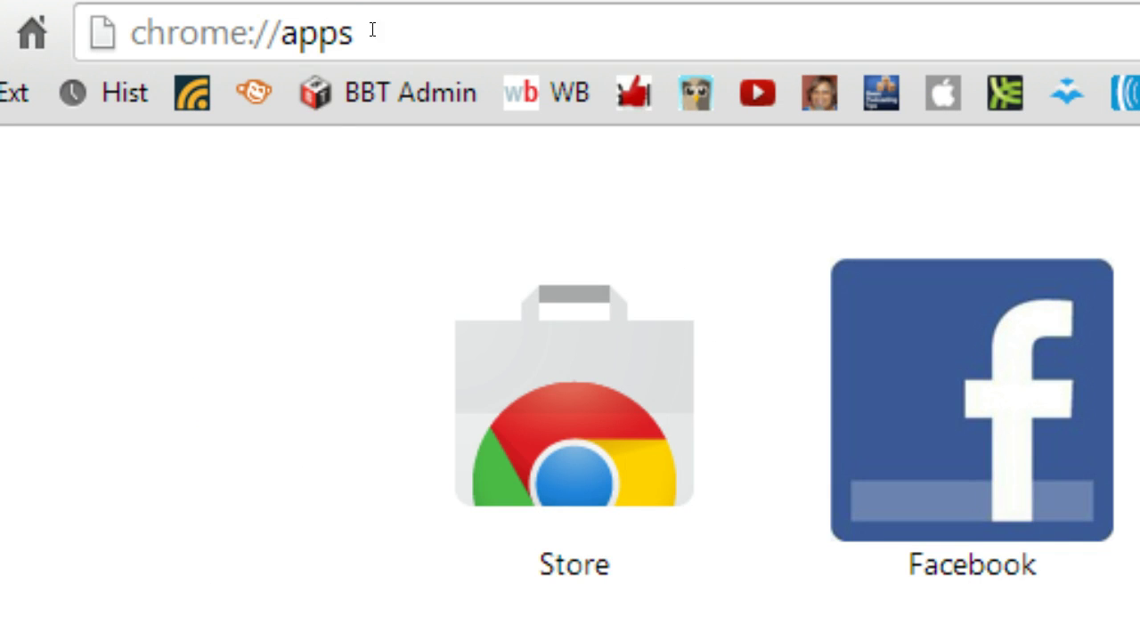
Copy chrome://apps/ from the address bar and save it as a second startup page
{"action": "left_click", "coordinate": [396, 33]}
{"action": "left_click_drag", "start_coordinate": [399, 33], "coordinate": [150, 35]}
{"action": "right_click", "coordinate": [158, 30]}
{"action": "left_click", "coordinate": [245, 119]}
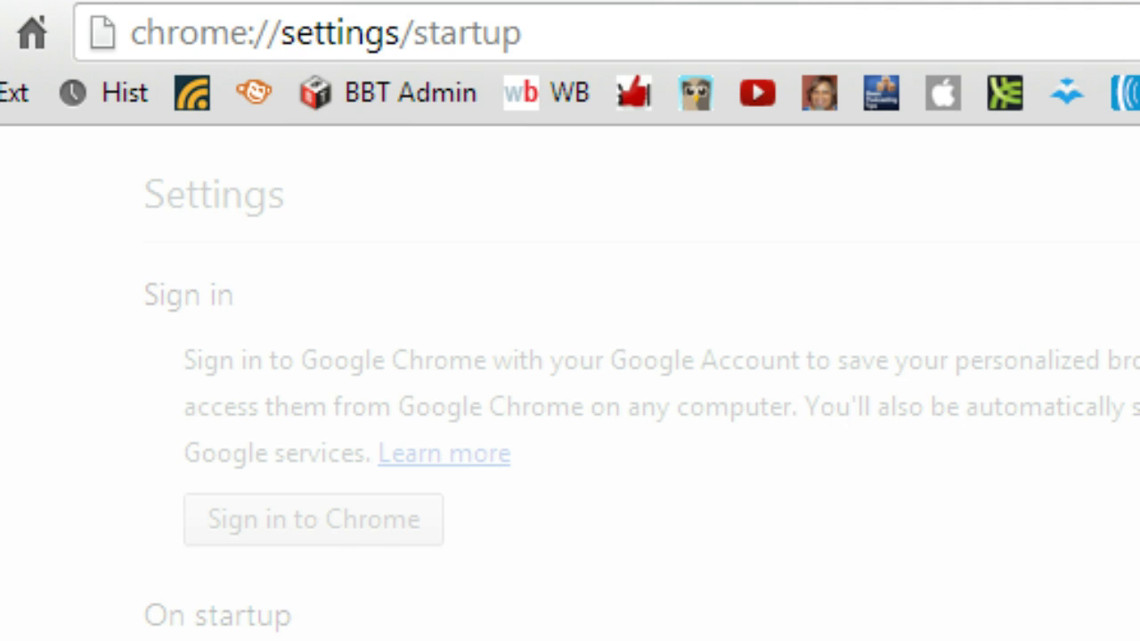
{"action": "left_click", "coordinate": [610, 397]}
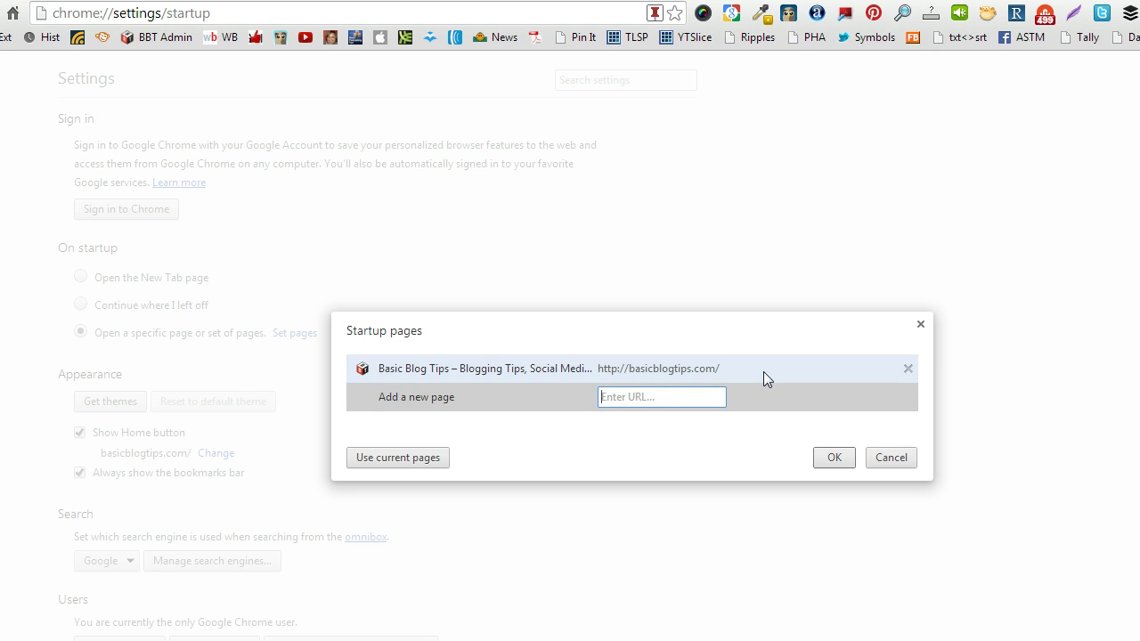
{"action": "key", "text": "ctrl+v"}
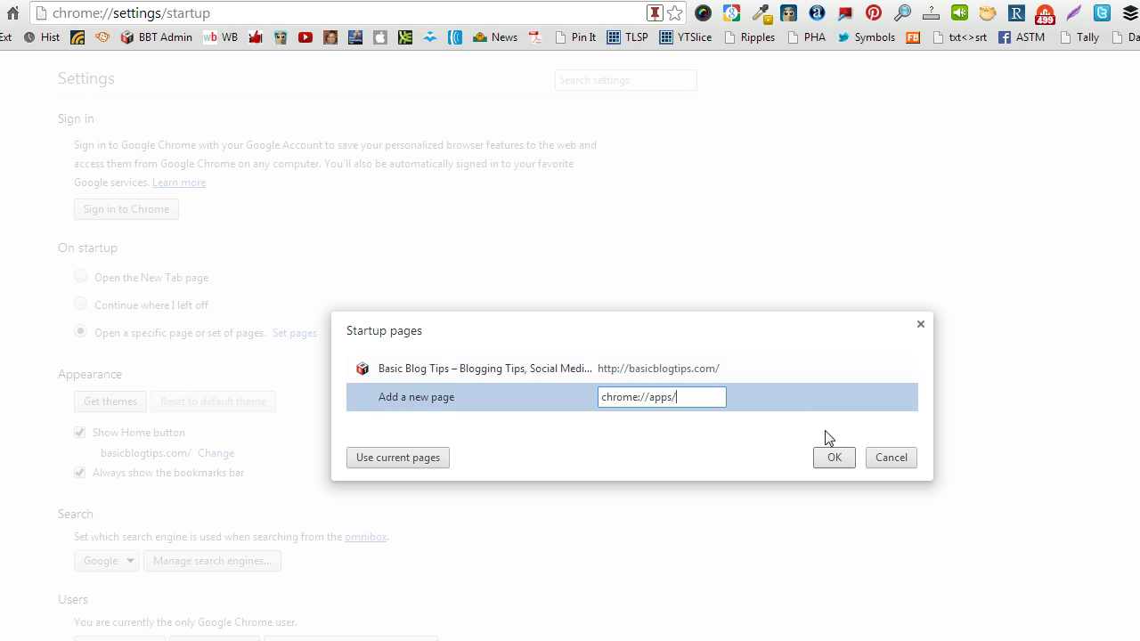
{"action": "left_click", "coordinate": [833, 459]}
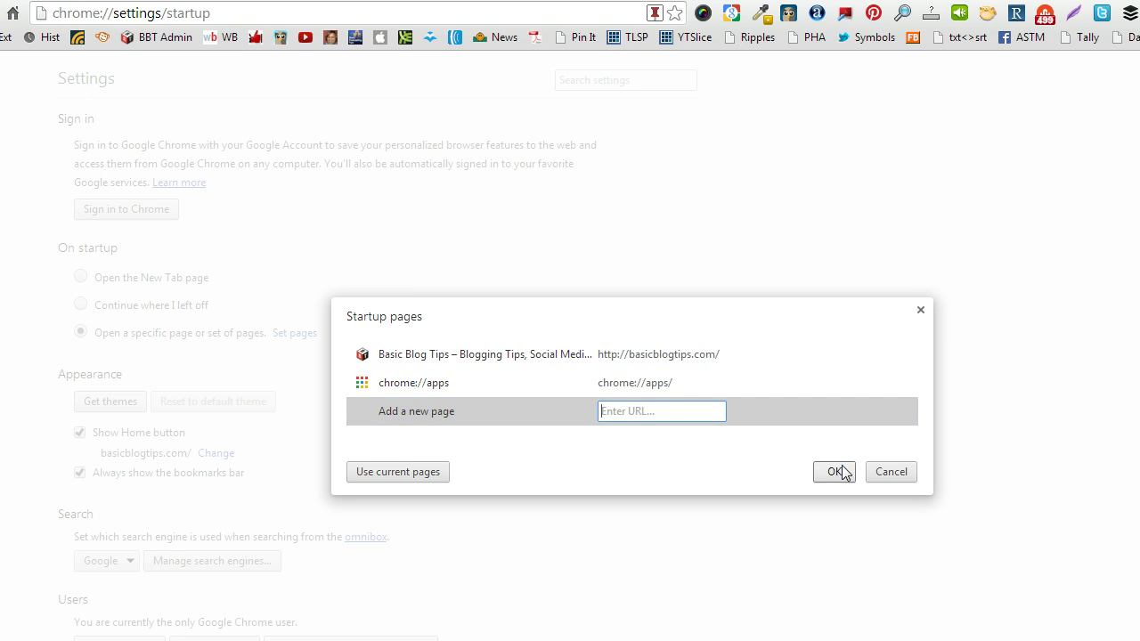
{"action": "left_click", "coordinate": [833, 472]}
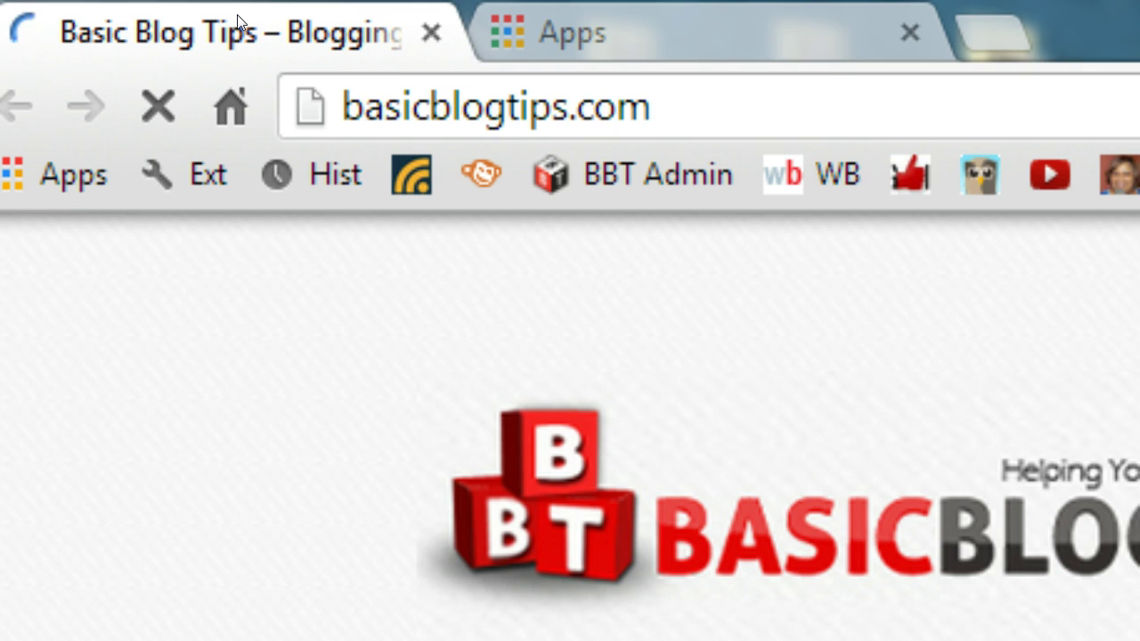
Switch to the Apps startup tab to view the Store, Facebook and other apps
{"action": "left_click", "coordinate": [640, 22]}
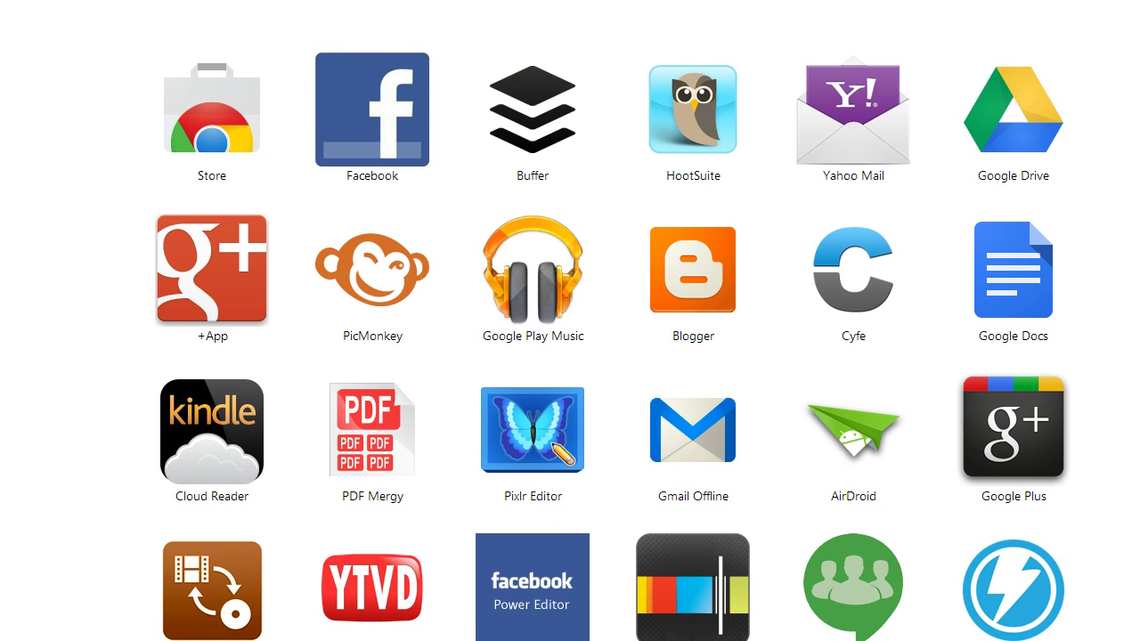
{"action": "left_click", "coordinate": [777, 81]}
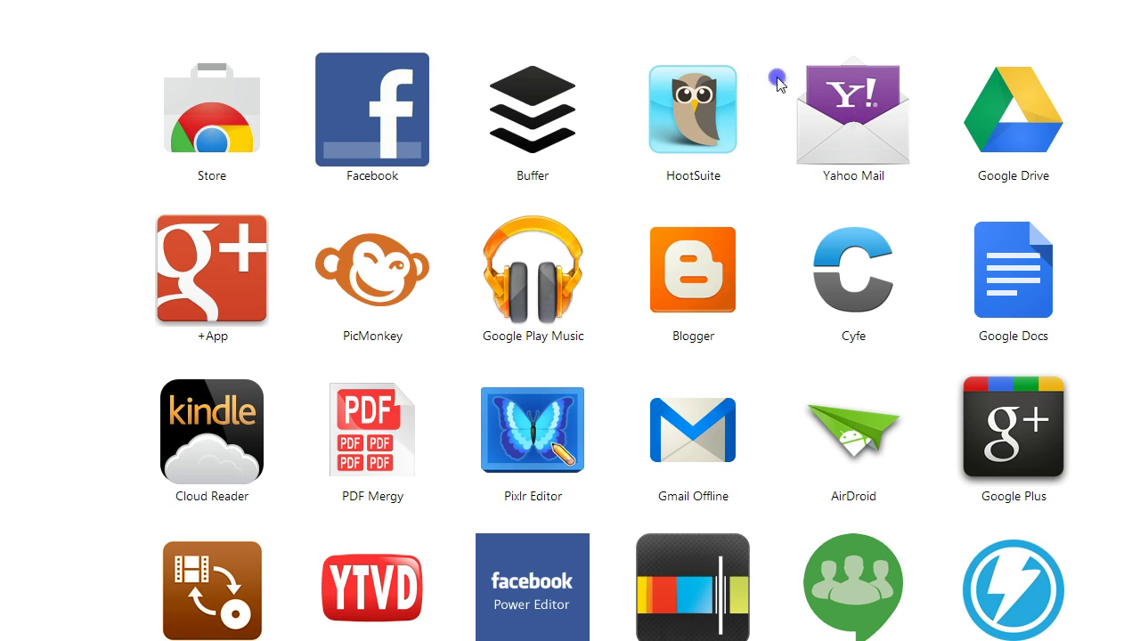